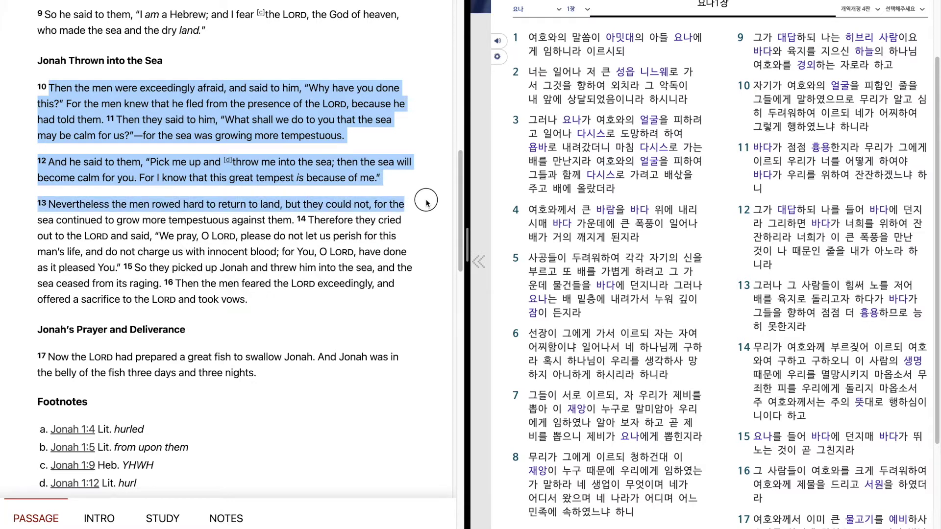
Step: Drag-select NKJV Jonah 1 verses 10 through 17, then jump back to verse 1
left_click_drag(427, 203, 425, 264)
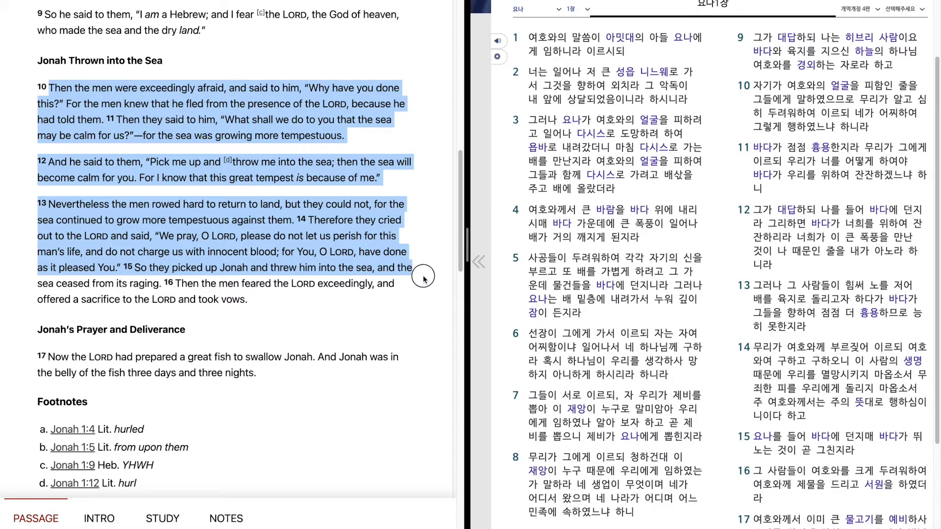
left_click_drag(424, 263, 423, 285)
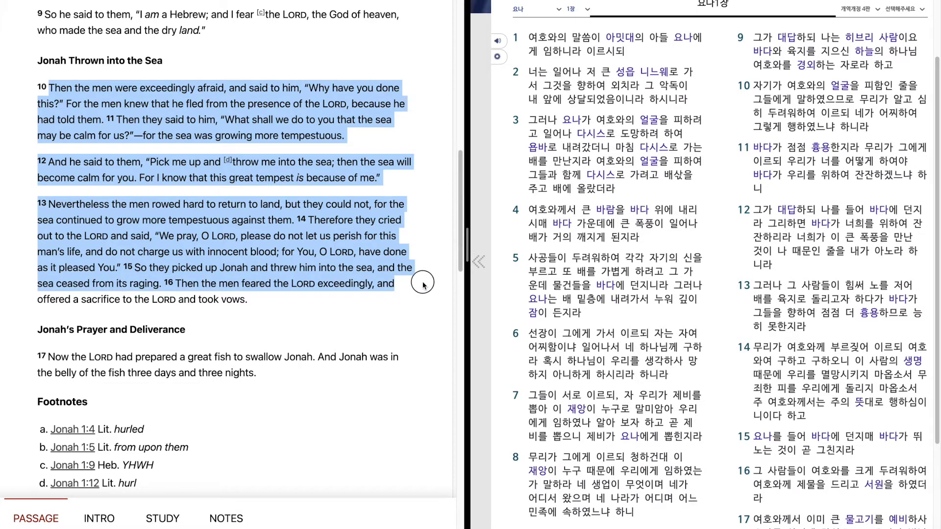
left_click_drag(423, 283, 415, 359)
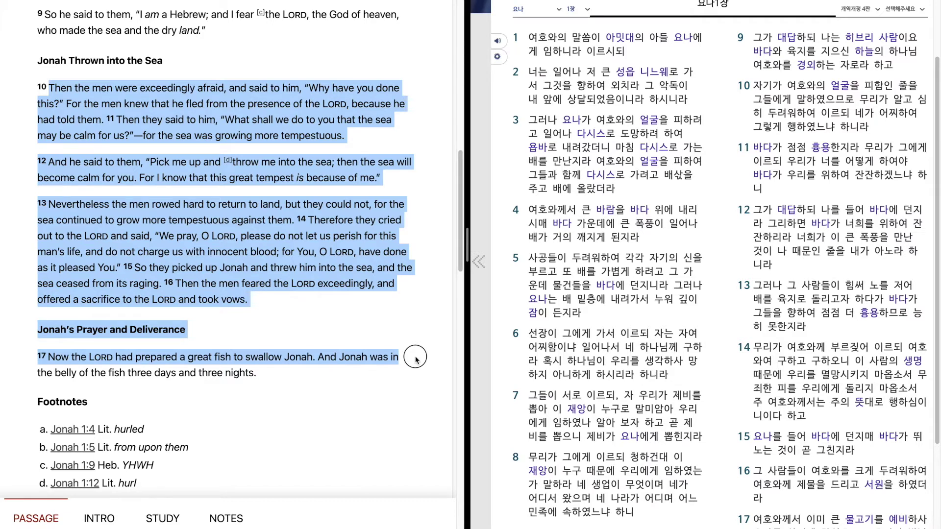
left_click_drag(416, 359, 414, 376)
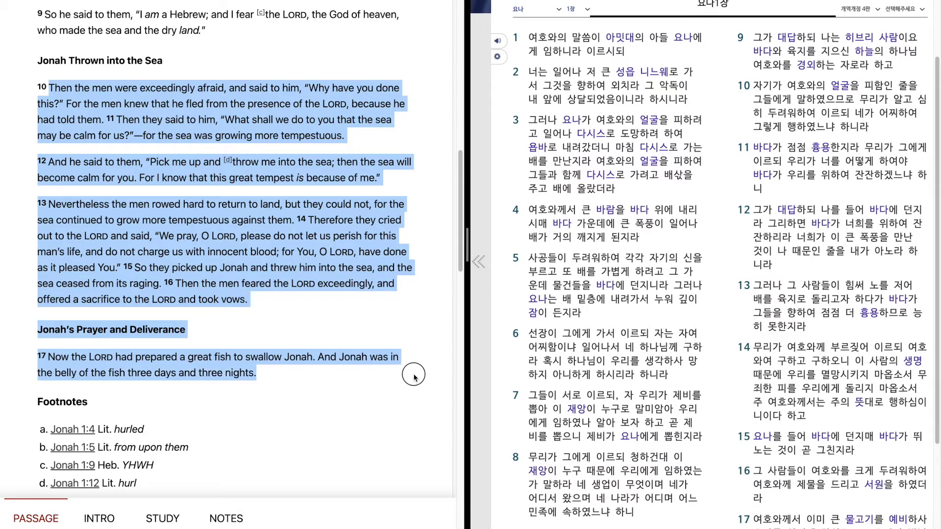
left_click(524, 52)
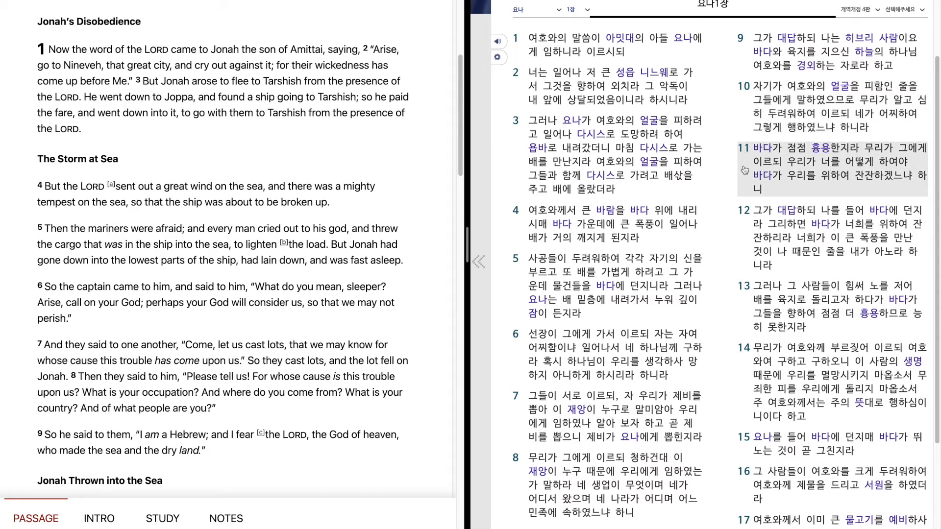
scroll(745, 412, "down", 2)
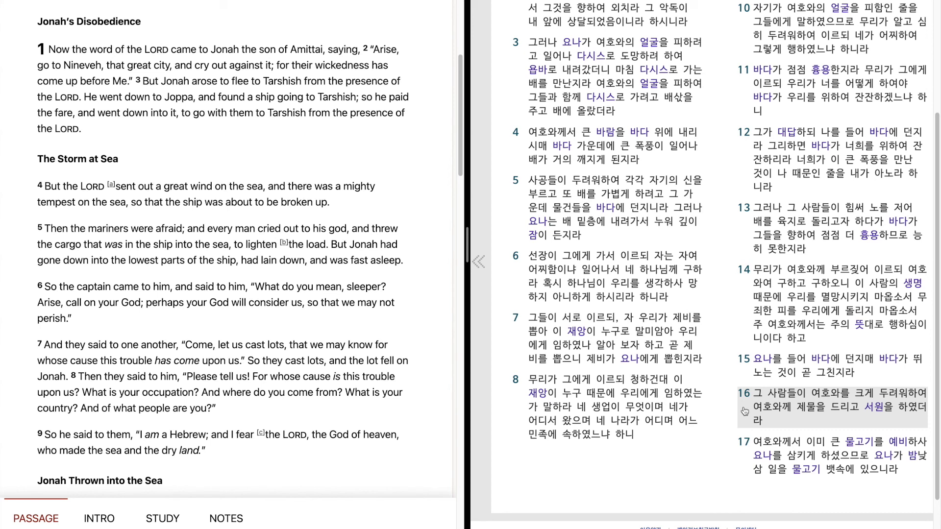